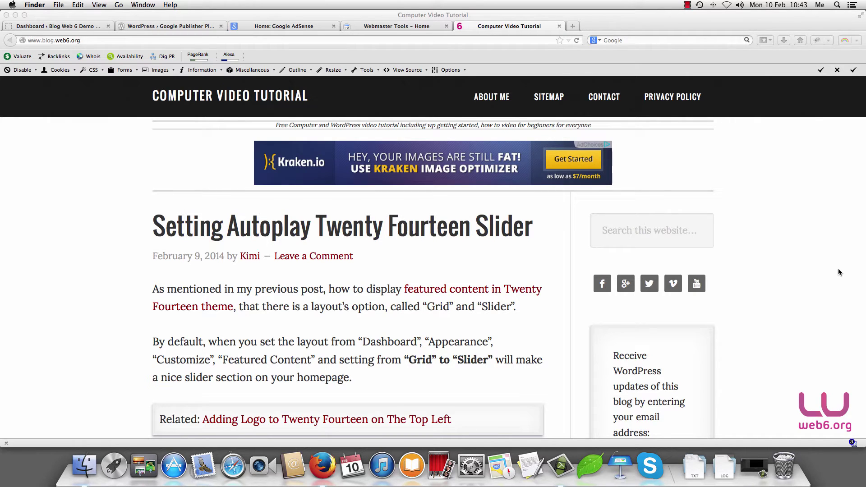
# - Go to the Google Publisher Plugin's directory page and read its description
pyautogui.click(176, 25)
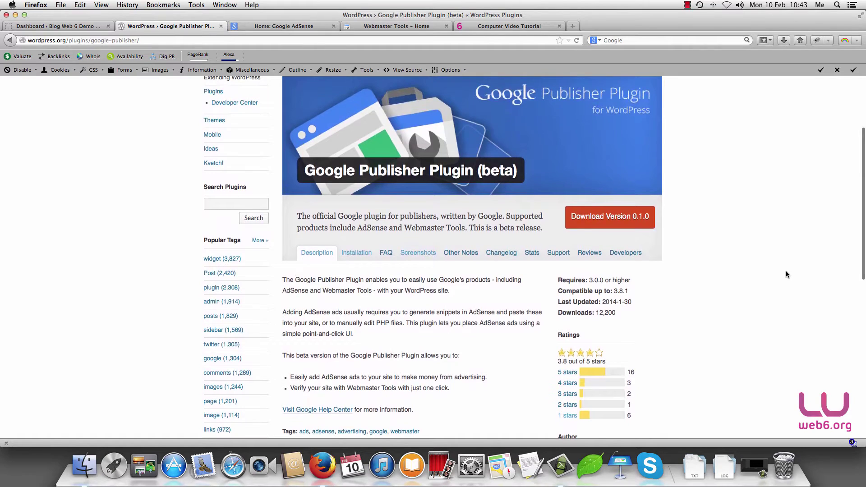
pyautogui.scroll(-2, 785, 273)
pyautogui.scroll(1, 718, 296)
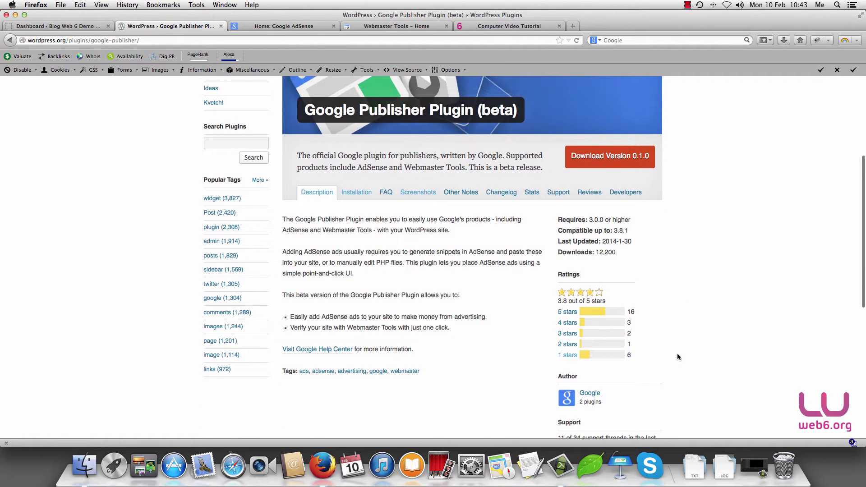
pyautogui.scroll(1, 678, 356)
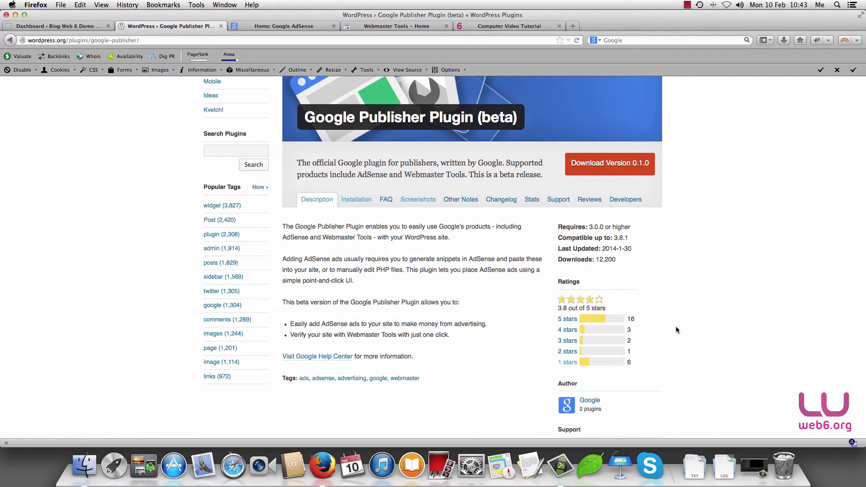
pyautogui.scroll(3, 675, 327)
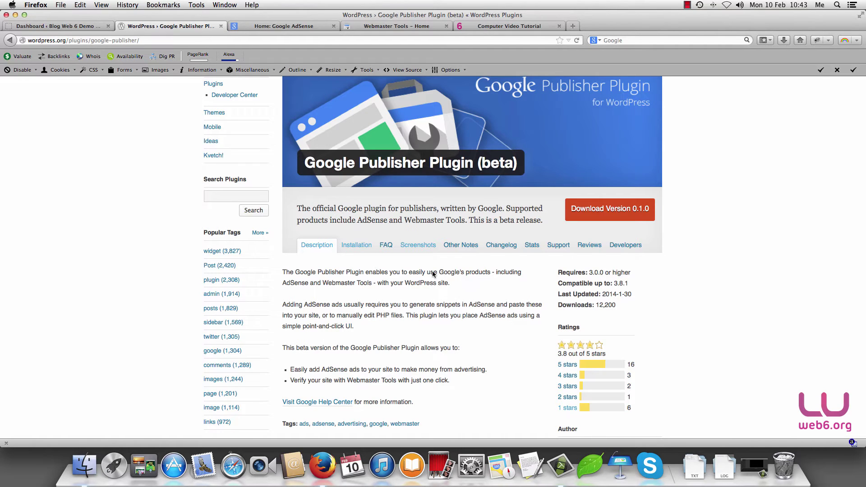
# - Read the plugin's Installation notes, then scroll through its Screenshots section
pyautogui.click(355, 248)
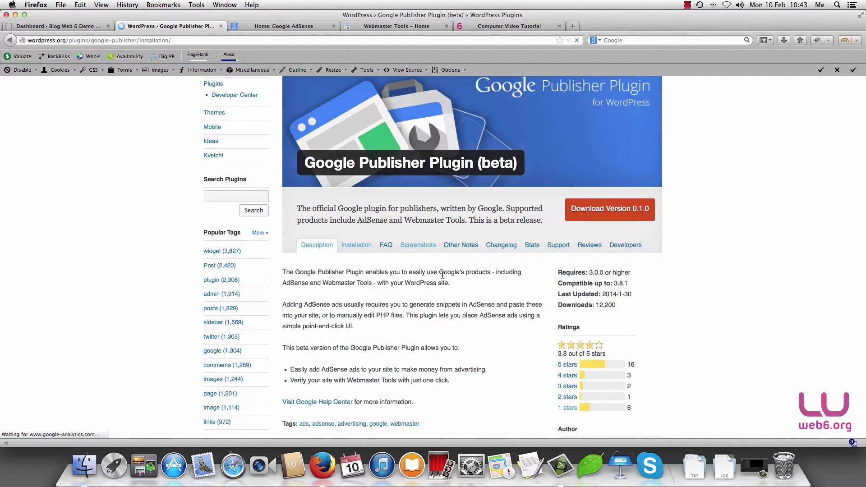
pyautogui.scroll(-5, 460, 291)
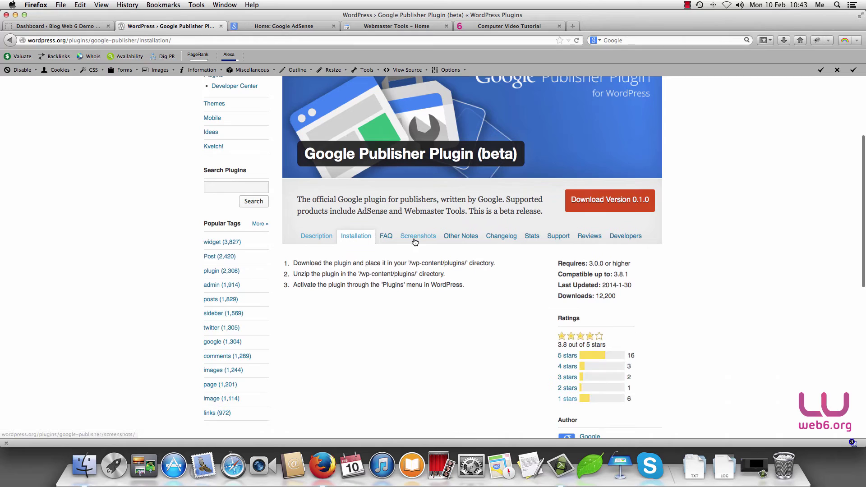
pyautogui.click(416, 236)
pyautogui.scroll(-6, 564, 315)
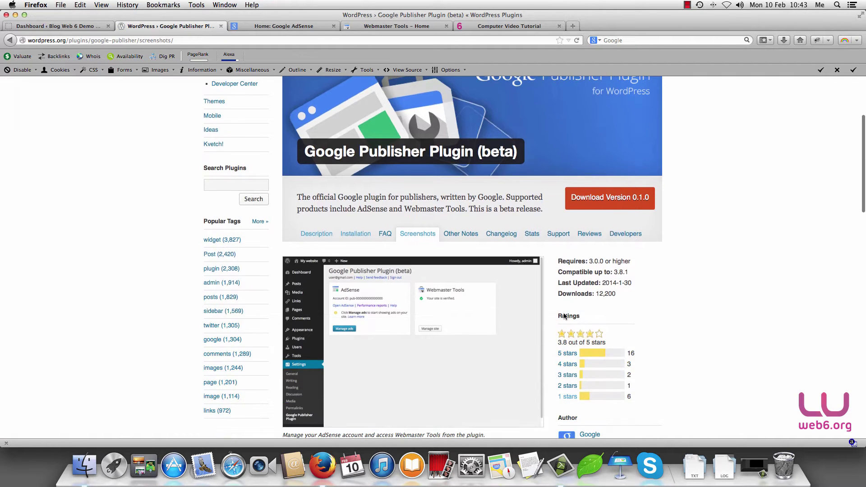
pyautogui.scroll(-1, 564, 314)
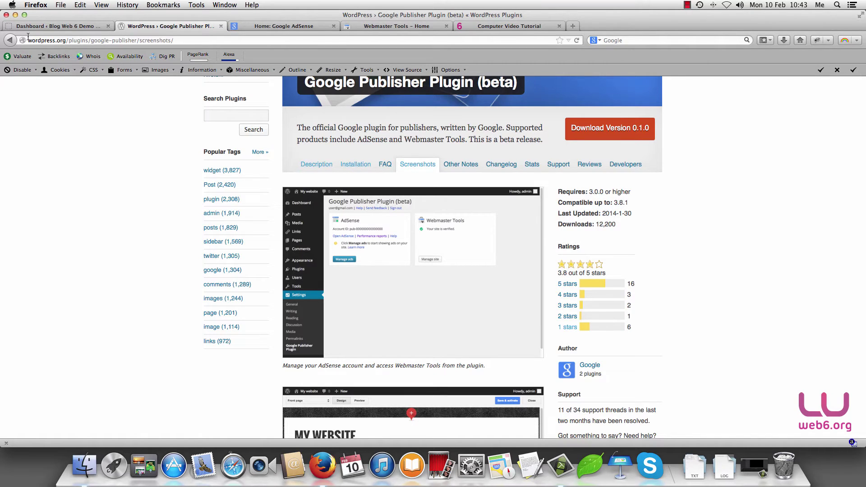
# - Glance at the Webmaster Tools site list, then return to the Blog Web 6 Demo dashboard
pyautogui.click(408, 30)
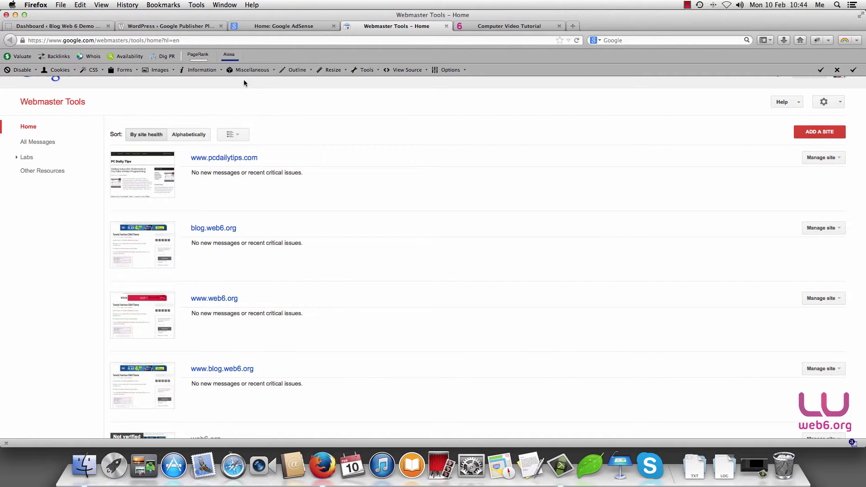
pyautogui.click(97, 28)
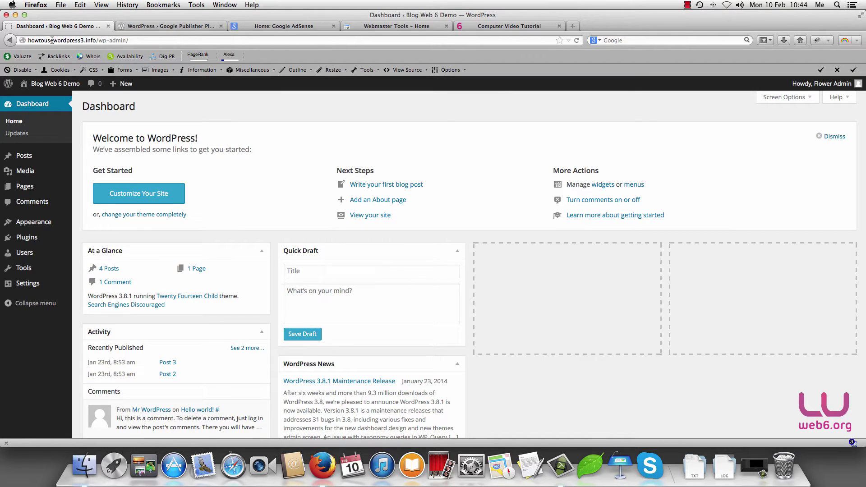
# - Search Plugins > Add New for 'Google plugin for publishers' and find Google Publisher Plugin (beta) 0.1.0
pyautogui.click(86, 40)
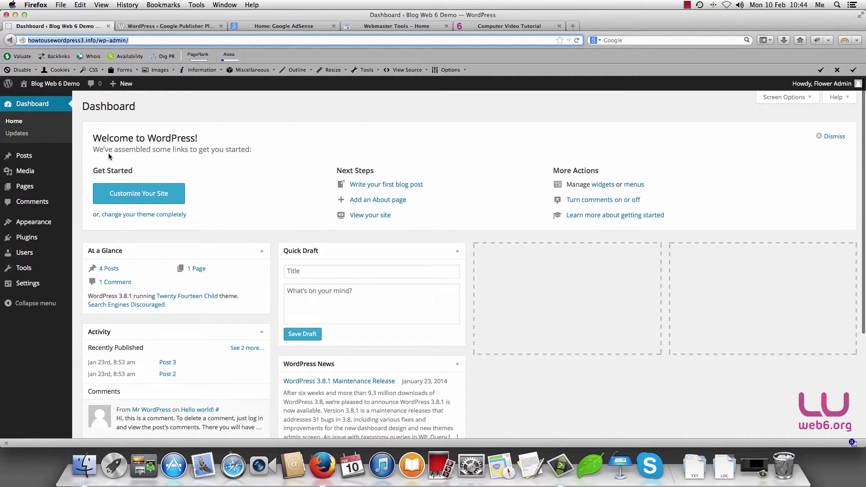
pyautogui.moveTo(38, 242)
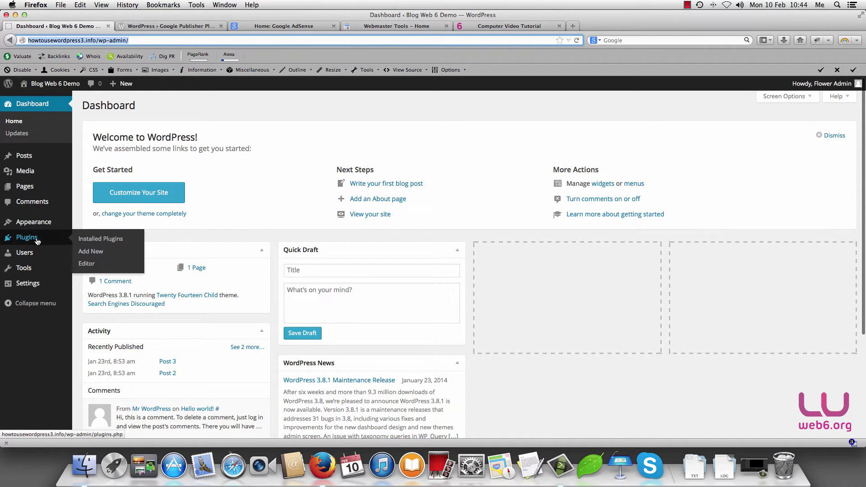
pyautogui.click(93, 252)
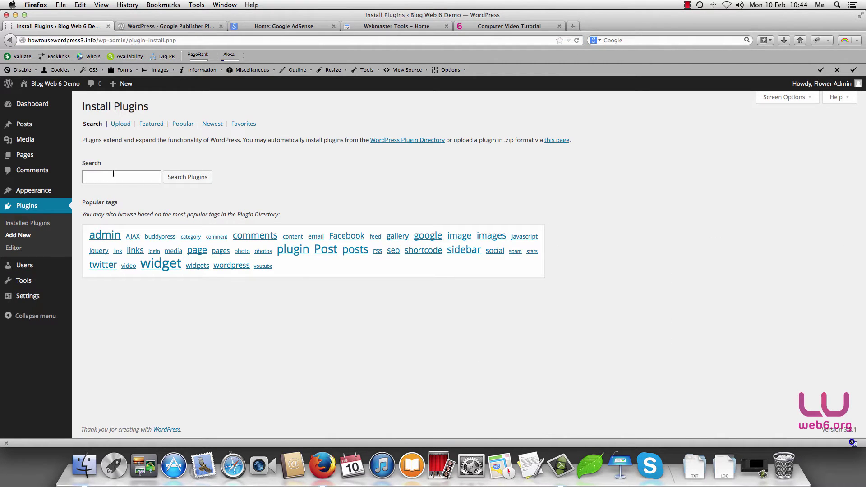
pyautogui.write('google')
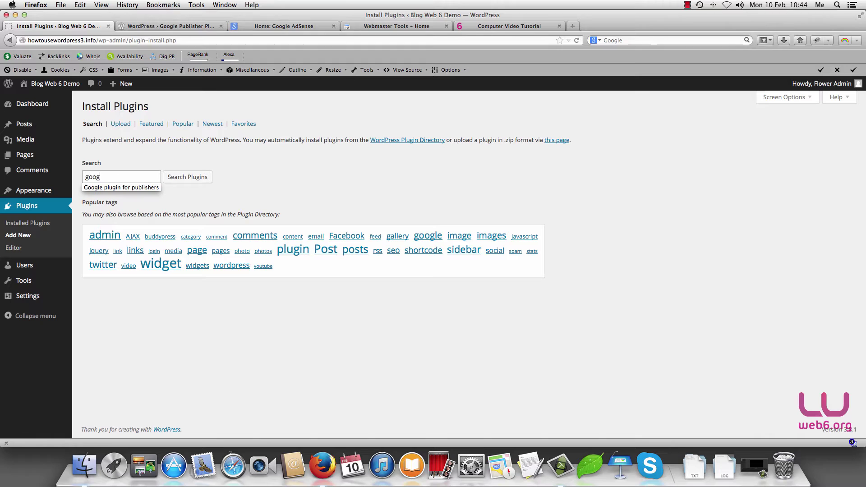
pyautogui.click(118, 188)
pyautogui.click(187, 179)
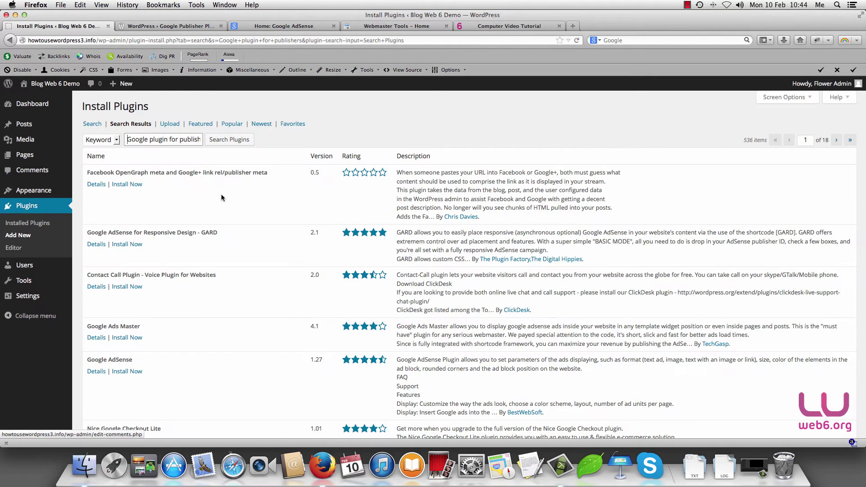
pyautogui.scroll(-2, 269, 229)
pyautogui.scroll(-5, 269, 230)
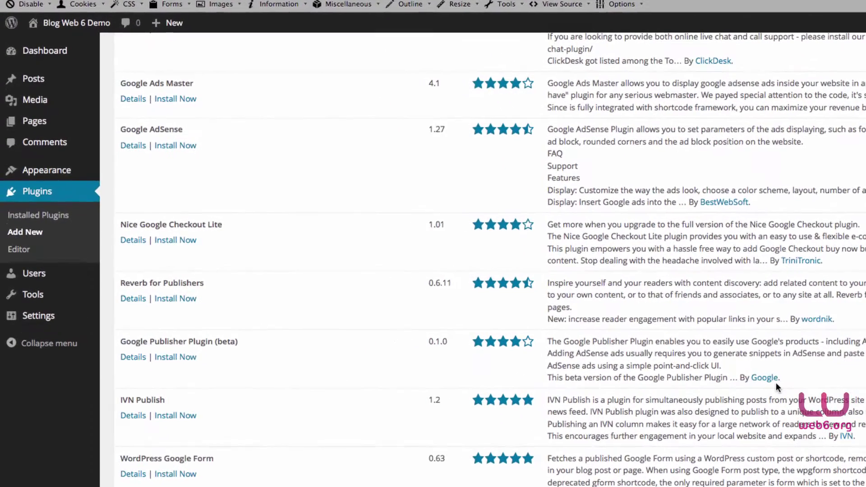
# - Show the Google Publisher Plugin (beta) details at its Installation instructions
pyautogui.click(129, 359)
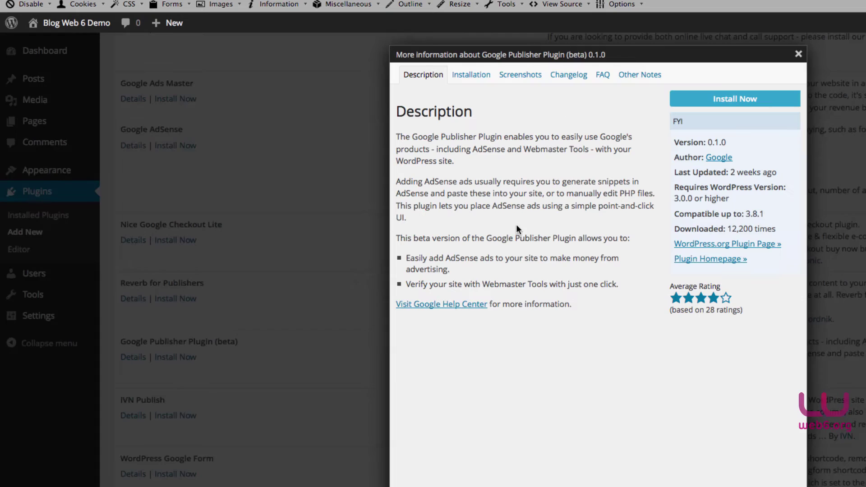
pyautogui.click(472, 76)
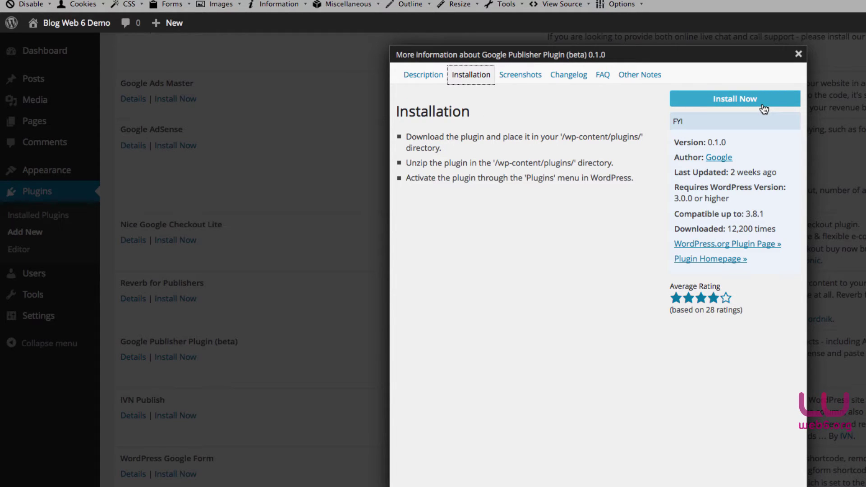
# - Install and activate Google Publisher Plugin, then go to its settings page
pyautogui.click(711, 110)
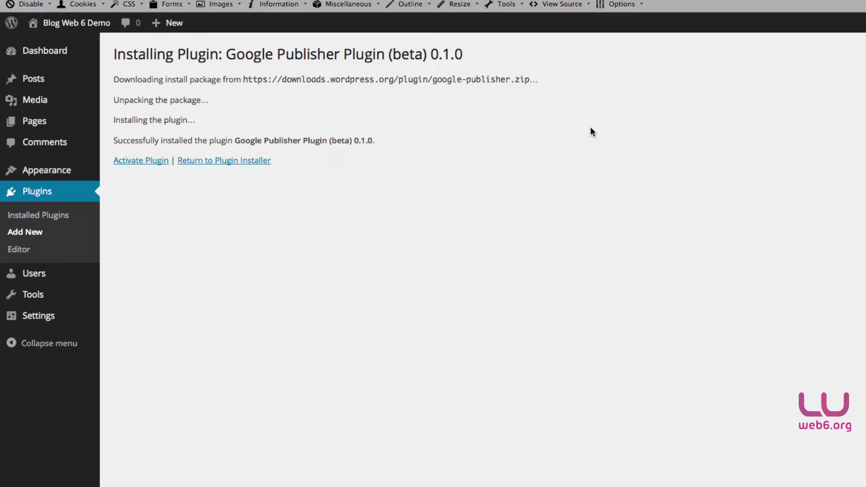
pyautogui.click(144, 163)
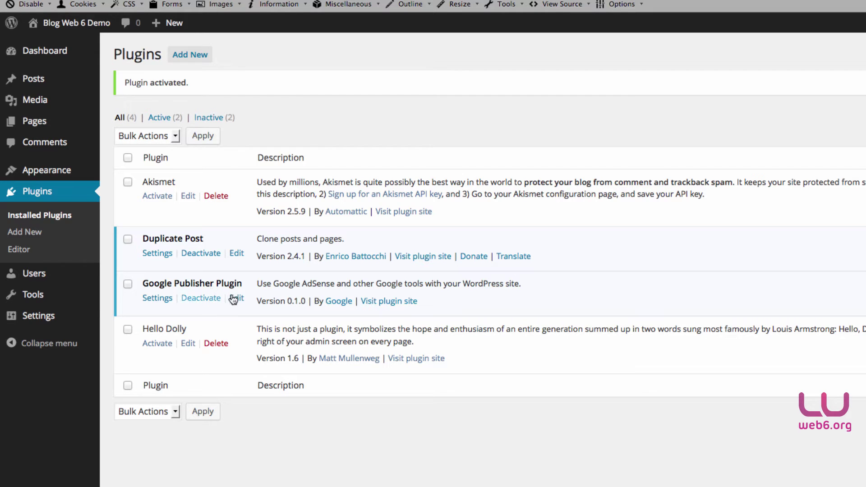
pyautogui.click(157, 298)
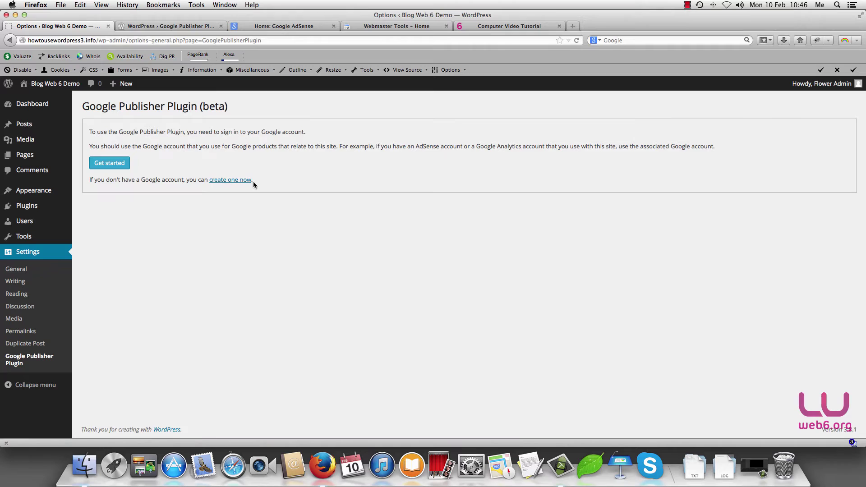
# - Connect the plugin to a Google account and verify ownership of the site
pyautogui.click(109, 162)
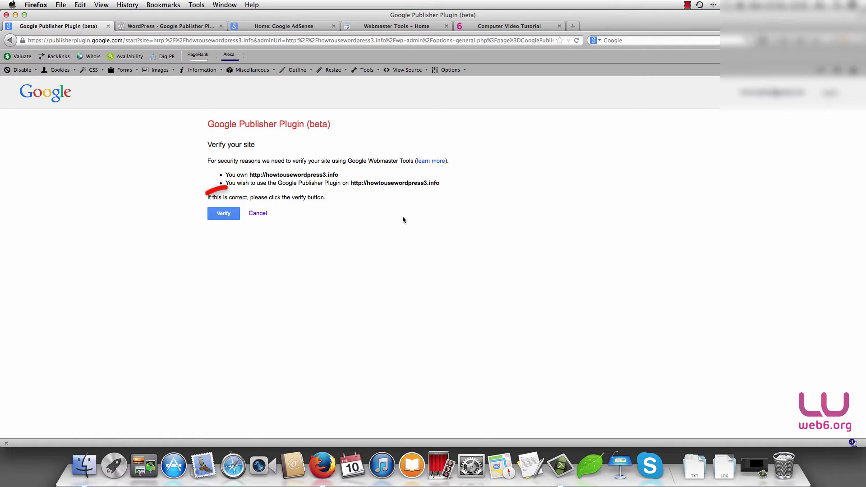
pyautogui.click(224, 213)
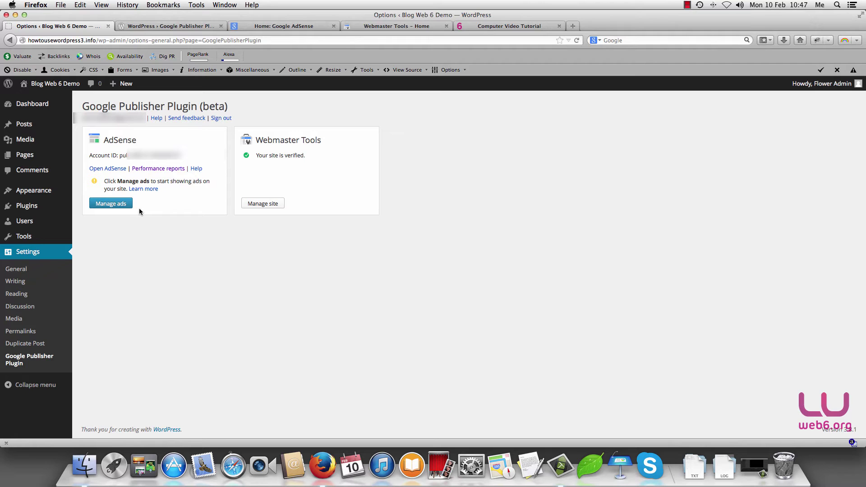
# - Start managing AdSense ads and let the analysis load the front-page ad designer
pyautogui.click(117, 204)
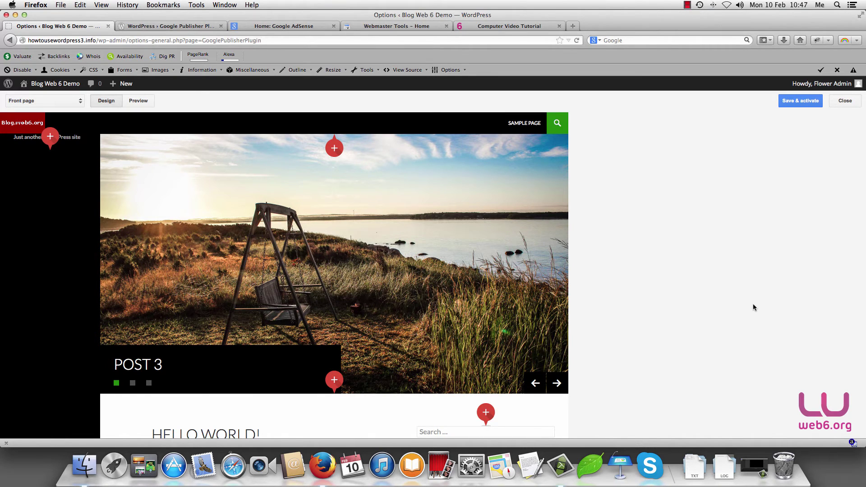
# - Preview the Post 3 single-post layout and bring its post body into view
pyautogui.scroll(-4, 754, 304)
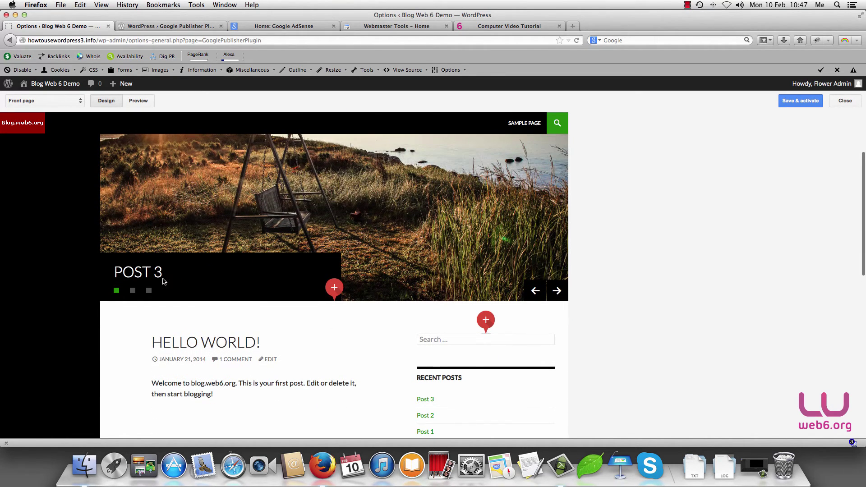
pyautogui.click(118, 280)
pyautogui.scroll(-5, 661, 219)
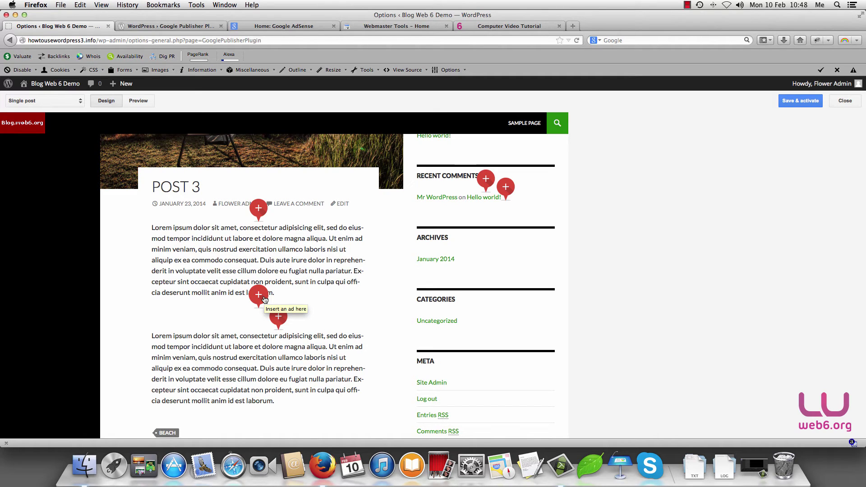
pyautogui.scroll(1, 243, 296)
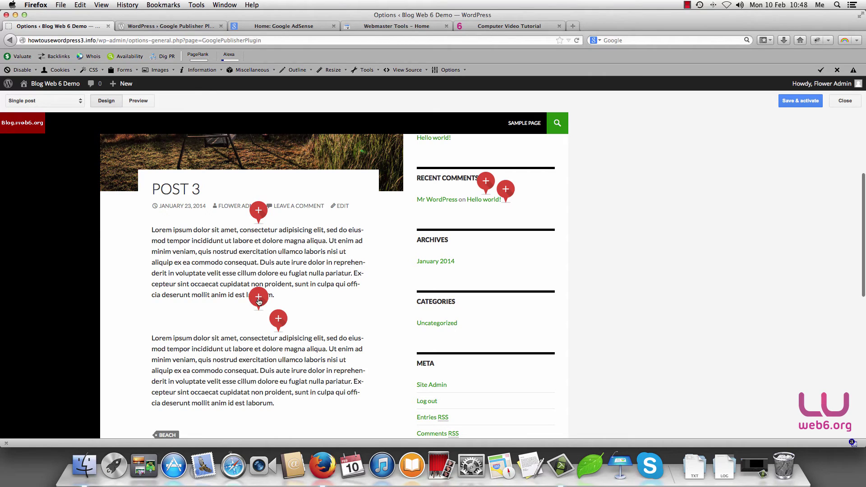
# - Insert an ad slot after the first paragraph and set its ad format to Rectangle
pyautogui.click(256, 299)
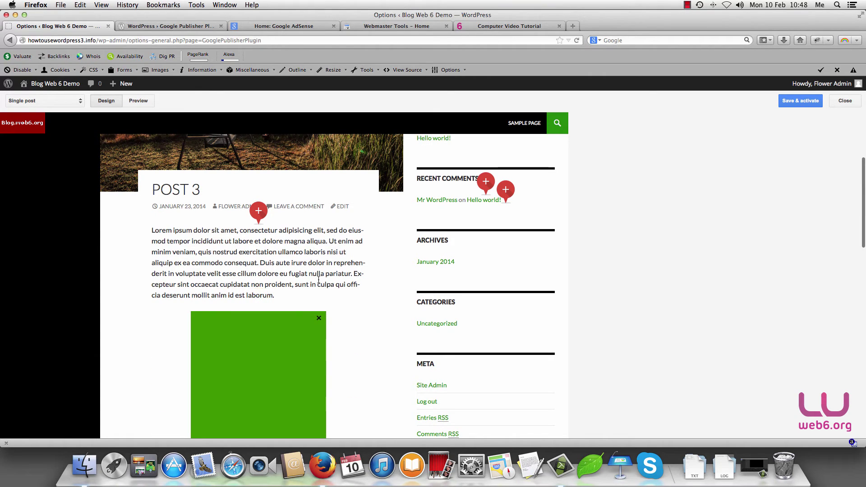
pyautogui.scroll(-10, 372, 284)
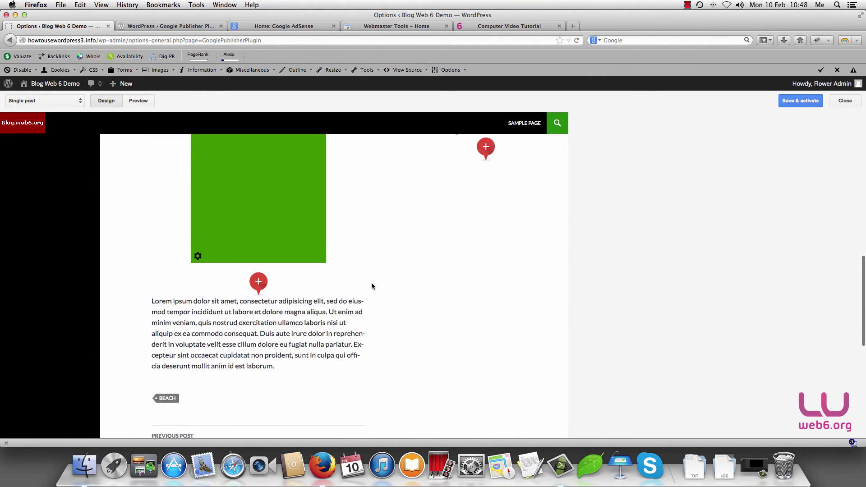
pyautogui.scroll(5, 464, 243)
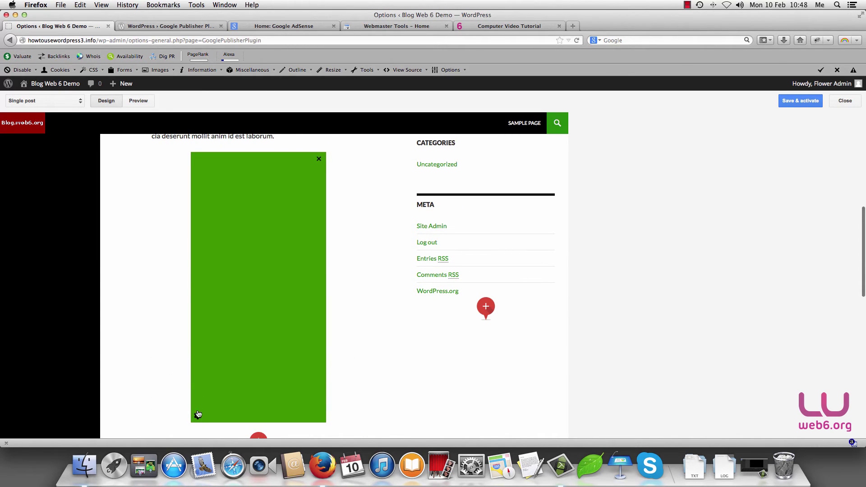
pyautogui.click(197, 411)
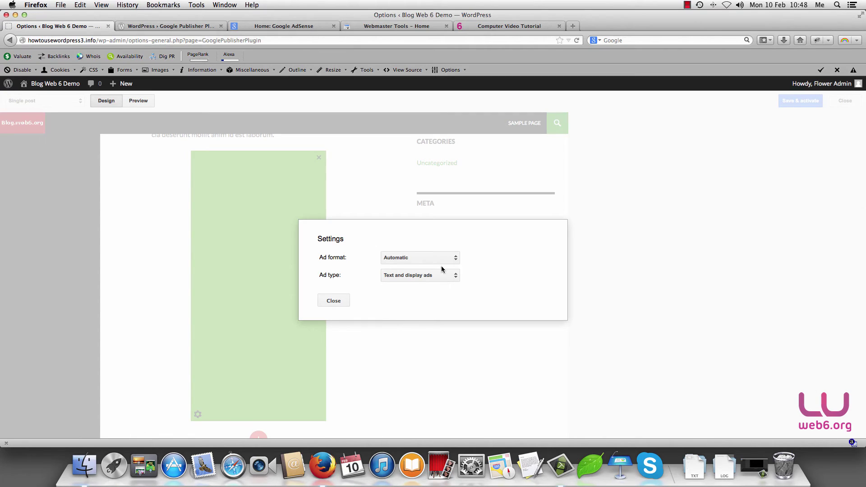
pyautogui.click(456, 257)
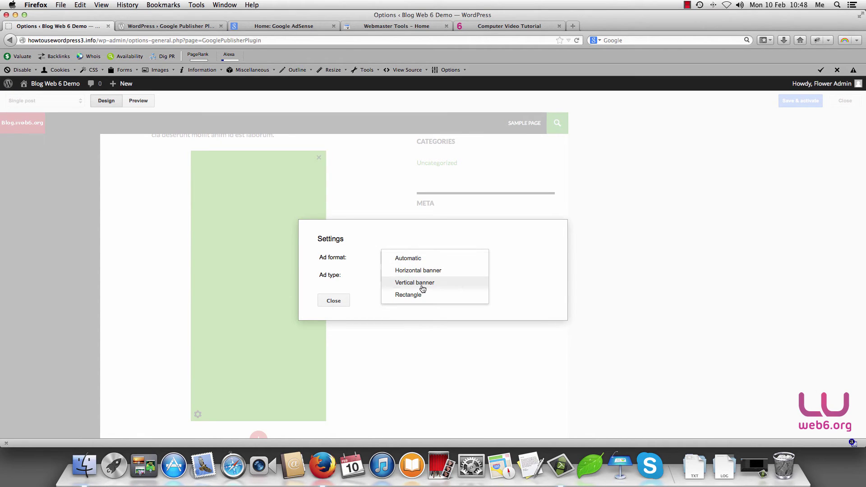
pyautogui.click(428, 296)
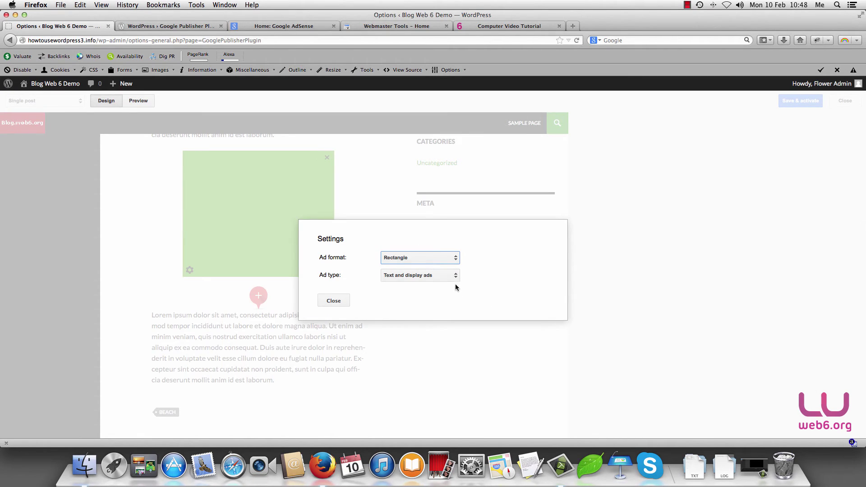
pyautogui.click(344, 302)
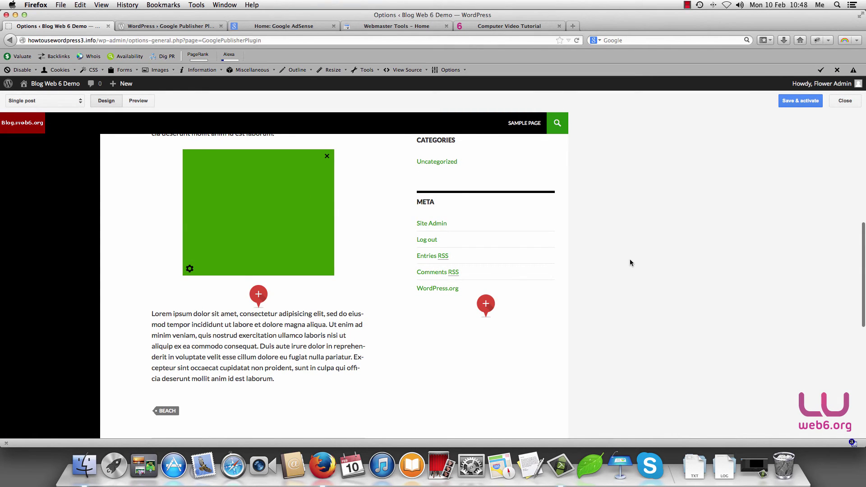
pyautogui.scroll(3, 630, 263)
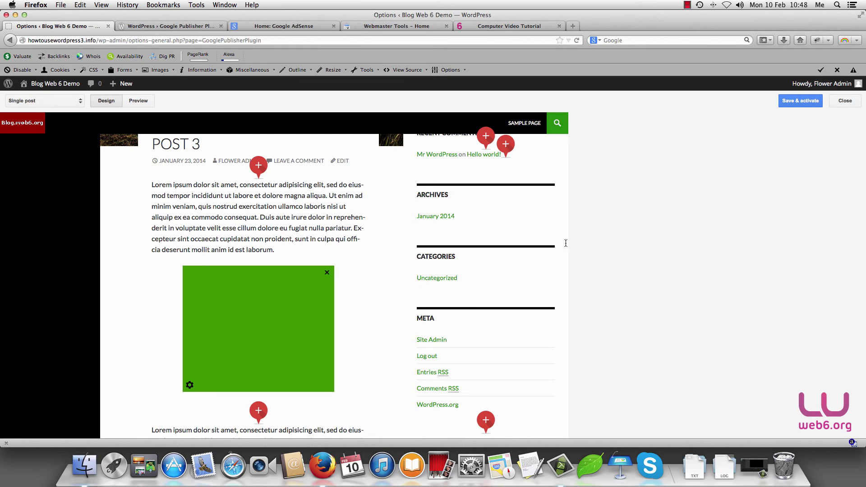
pyautogui.click(78, 105)
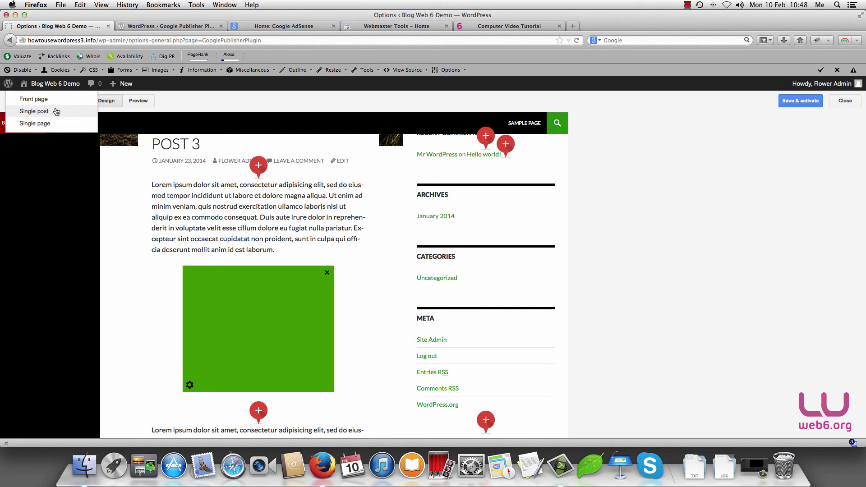
pyautogui.click(173, 104)
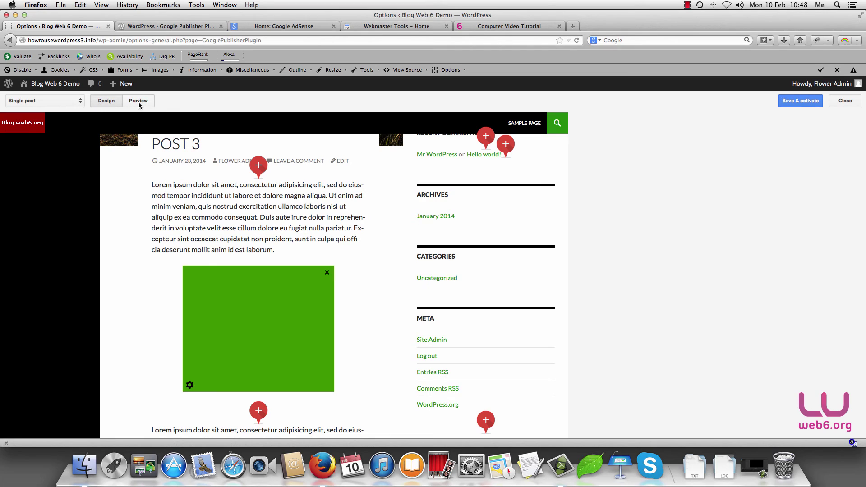
# - Save and activate the ad placements, then open the live site in a new tab
pyautogui.click(794, 105)
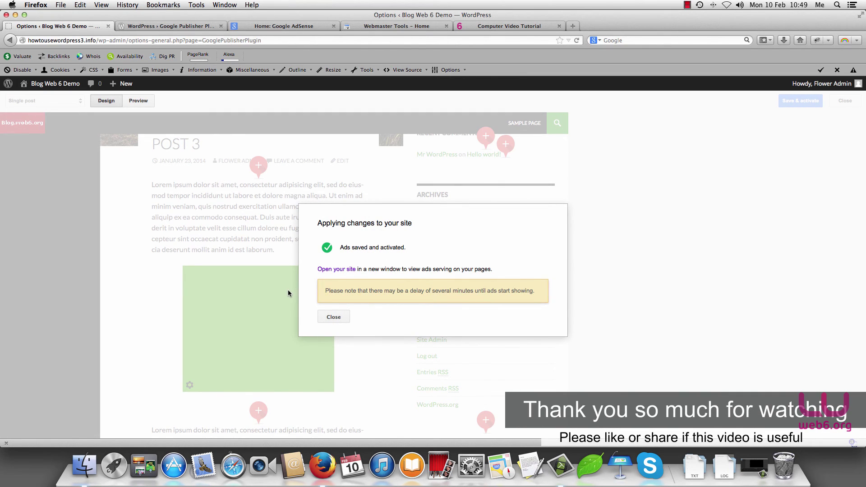
pyautogui.rightClick(355, 270)
pyautogui.click(360, 276)
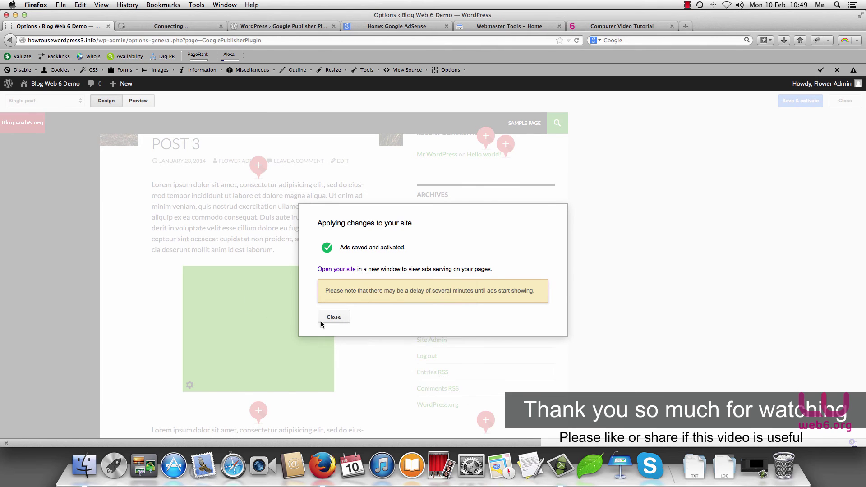
# - Dismiss the ads-activated notice and check the live Post 3 article for the new ad gap
pyautogui.click(336, 318)
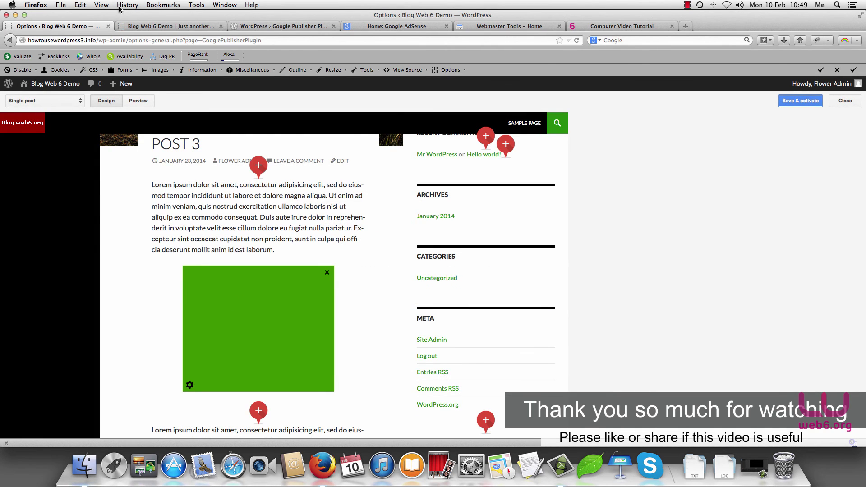
pyautogui.click(149, 26)
pyautogui.scroll(-5, 372, 301)
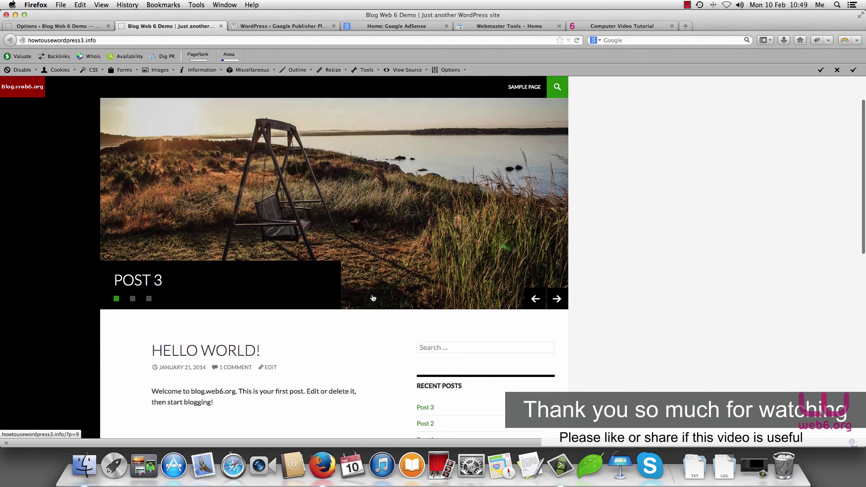
pyautogui.scroll(5, 372, 296)
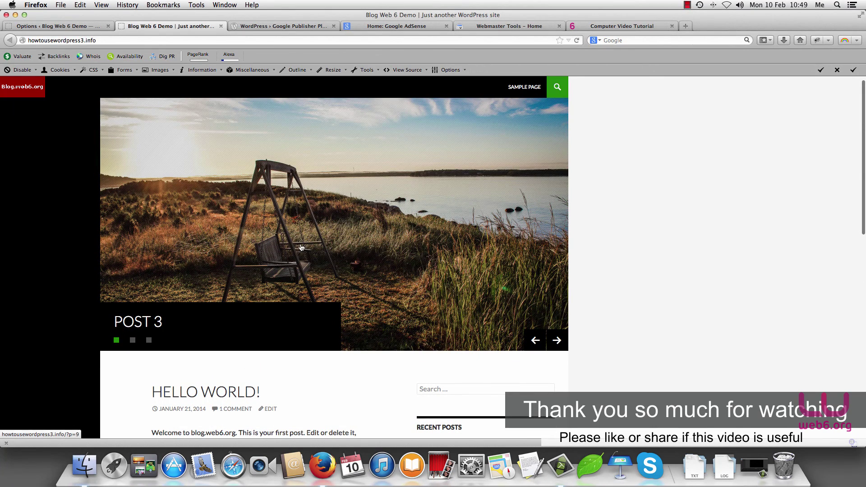
pyautogui.click(315, 269)
pyautogui.scroll(-5, 498, 259)
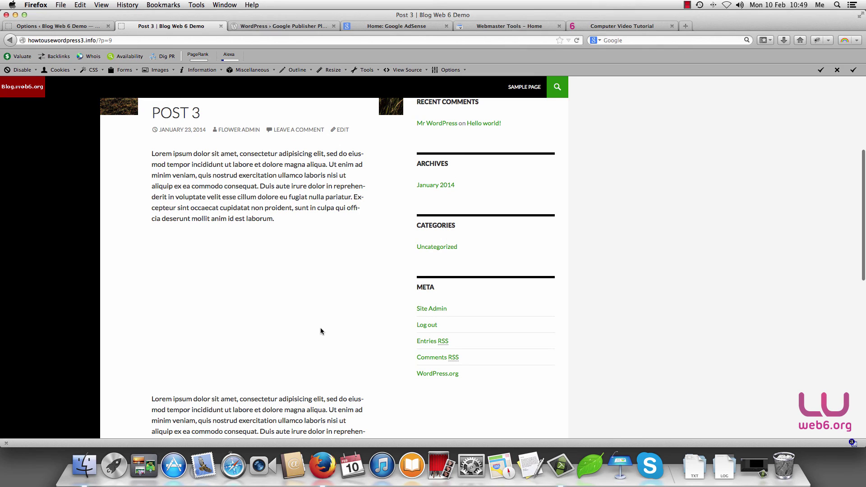
pyautogui.scroll(-4, 460, 327)
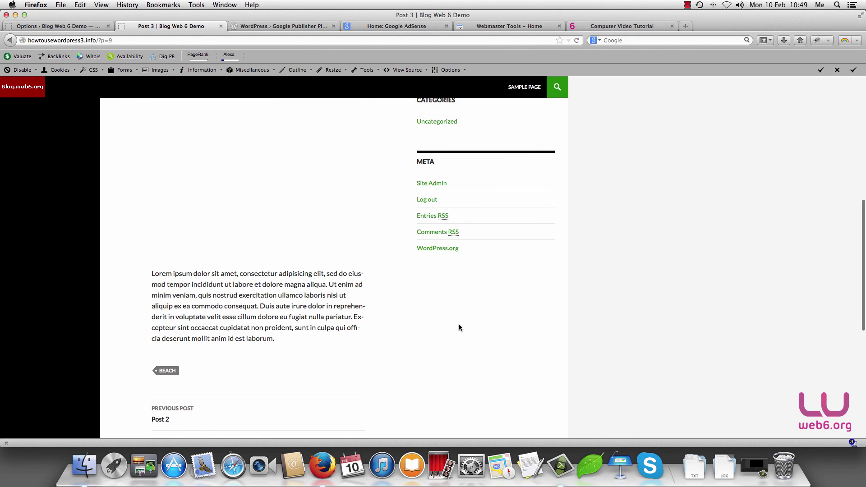
pyautogui.scroll(3, 459, 327)
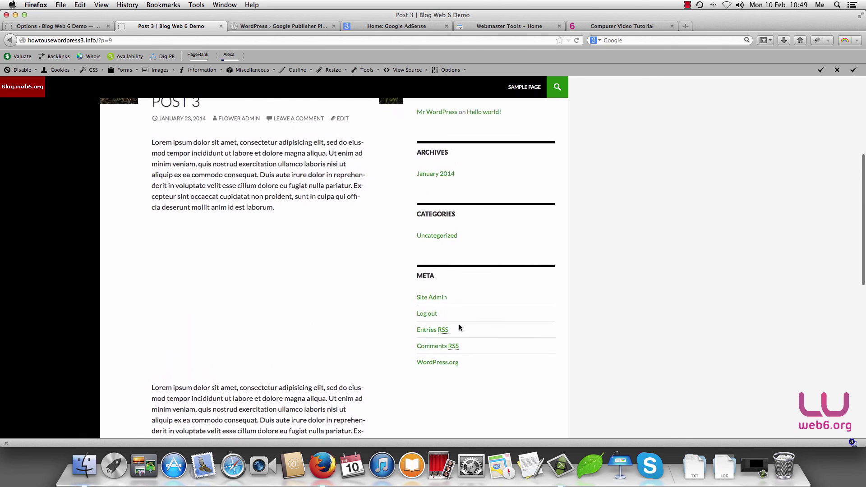
pyautogui.scroll(4, 459, 324)
# - Open Post 2 from Recent Posts to find the empty ad-sized gap after its first paragraph
pyautogui.click(426, 171)
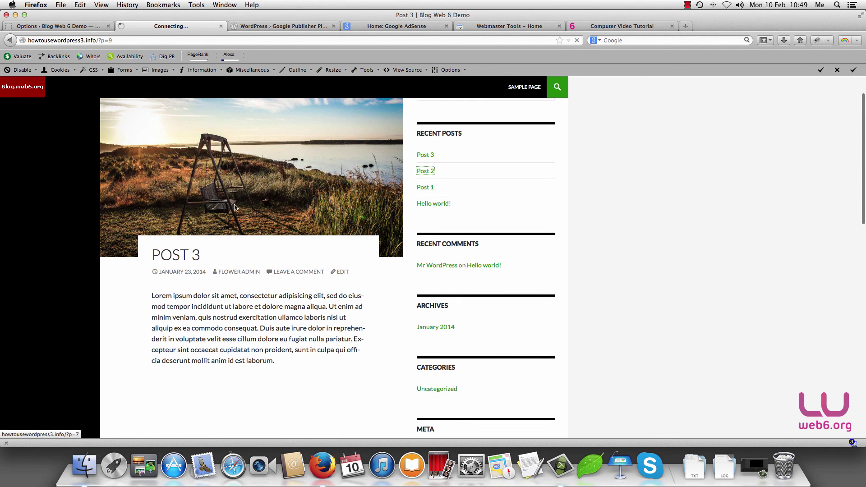
pyautogui.scroll(-4, 509, 297)
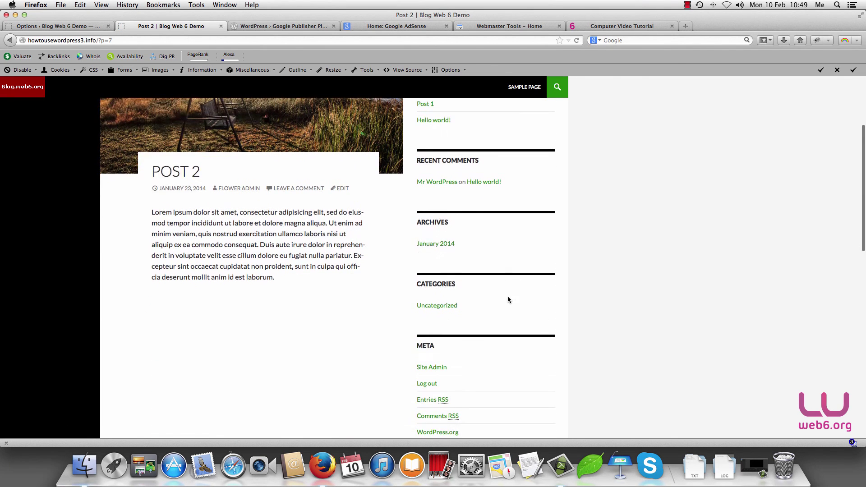
pyautogui.scroll(-4, 358, 335)
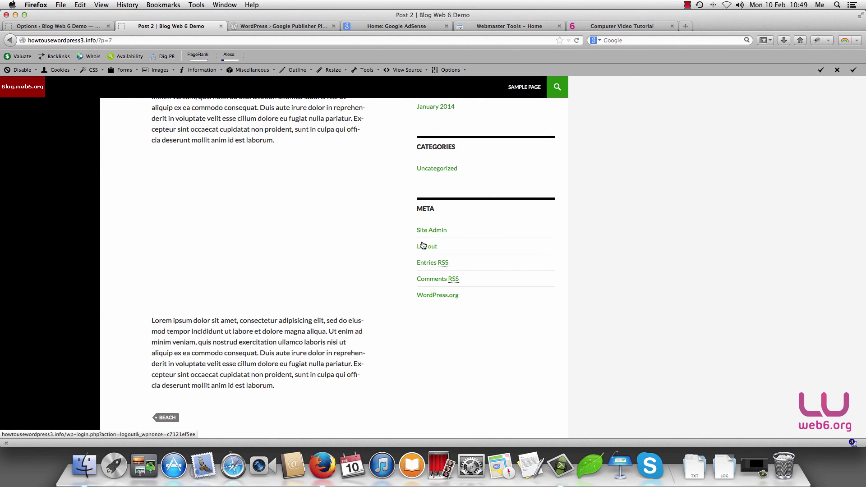